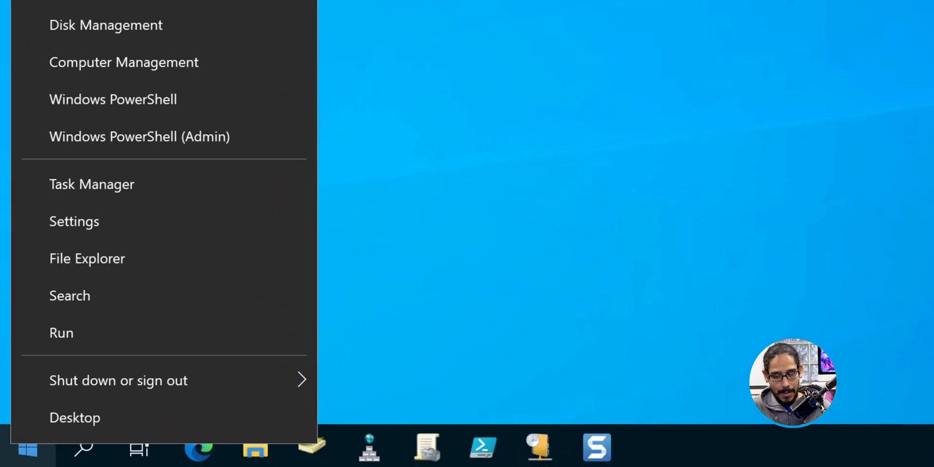
Browse the \\dc01 server to SYSVOL\btnhd.edu\Policies\PolicyDefinitions, and open the Google ADMX Backup folder on the desktop.
key("r")
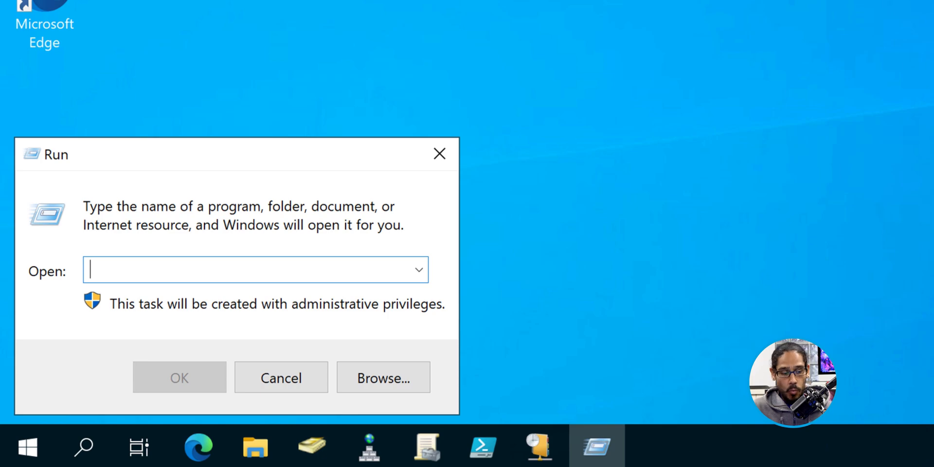
type("\\\\dc01")
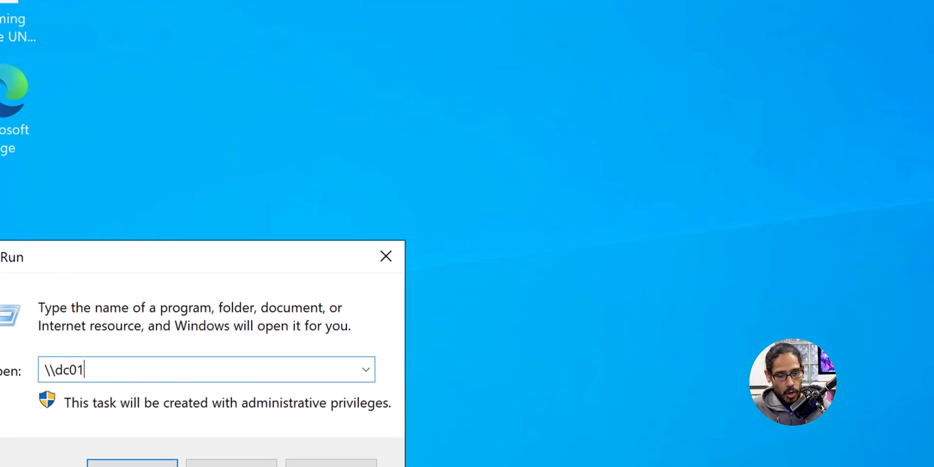
key("Return")
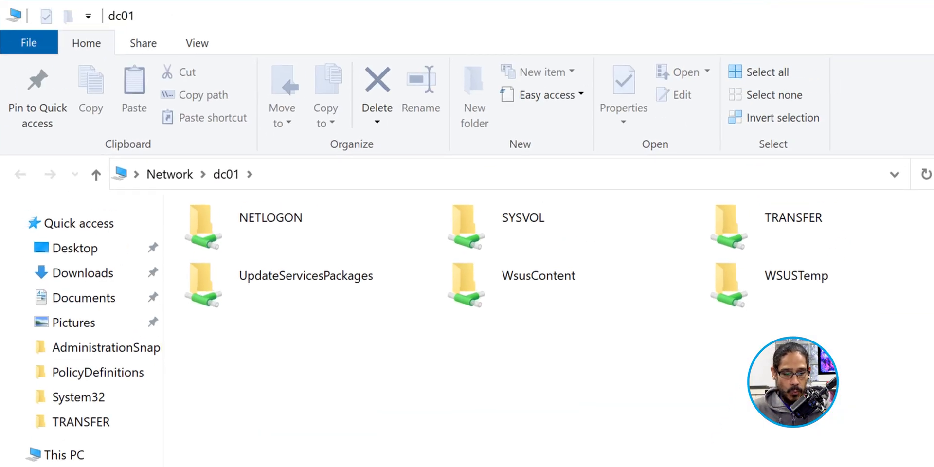
double_click(523, 218)
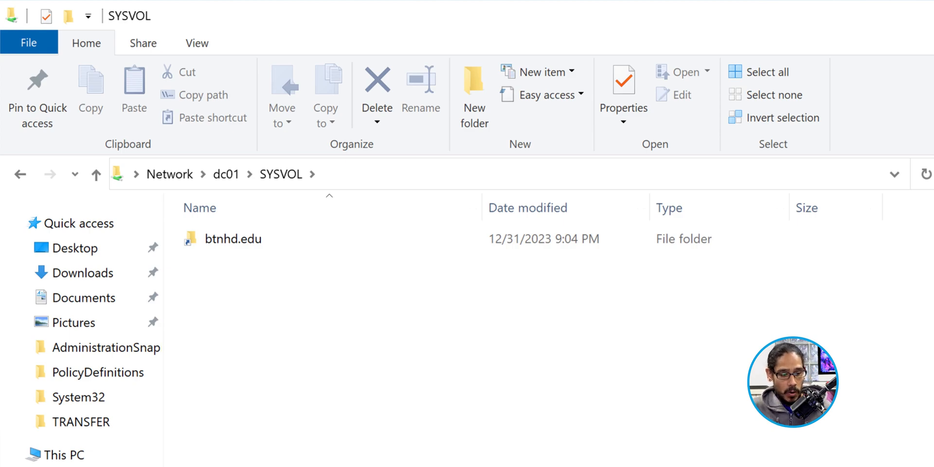
double_click(233, 238)
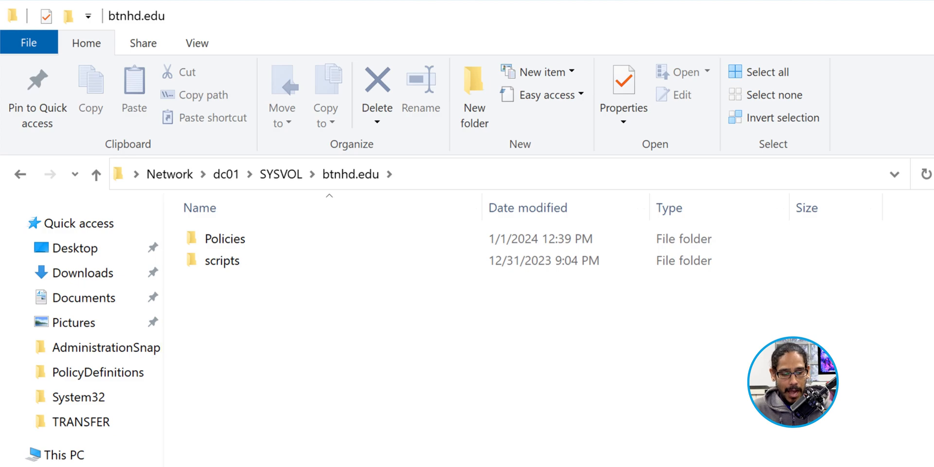
double_click(225, 239)
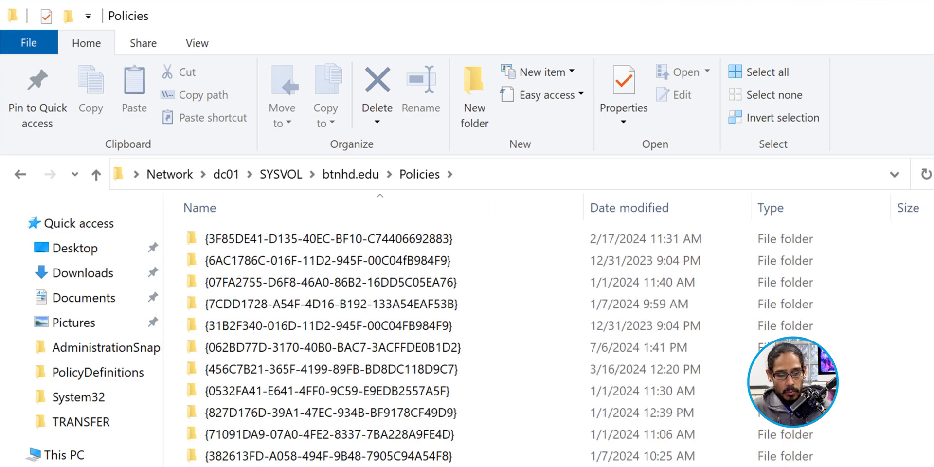
scroll(369, 340, "down", 2)
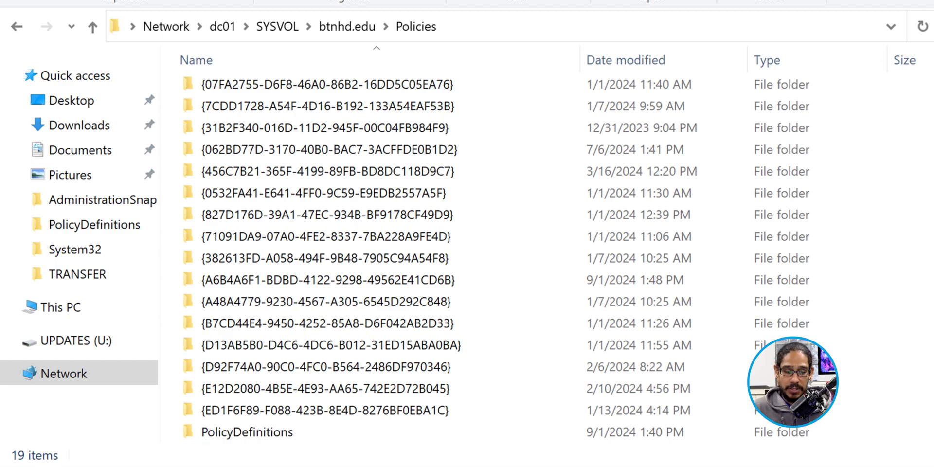
double_click(247, 432)
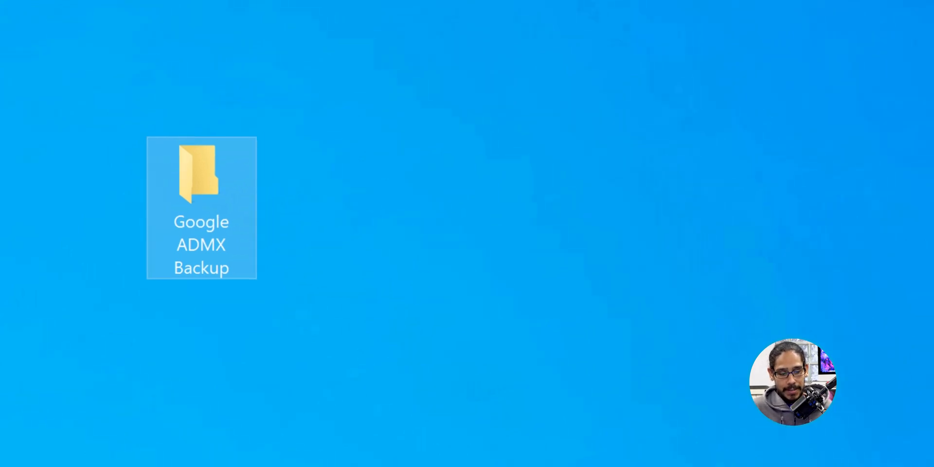
key("Return")
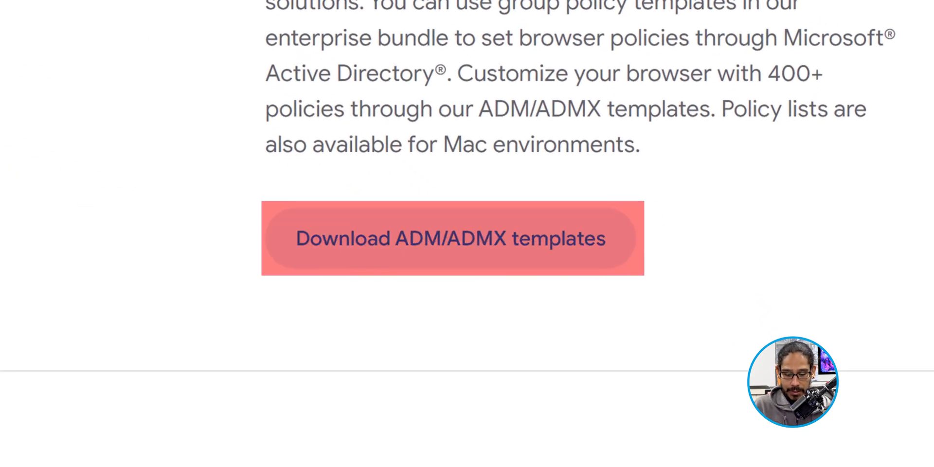
Download the Chrome ADM/ADMX templates and extract policy_templates.zip into the policy_templates folder in Downloads.
left_click(451, 238)
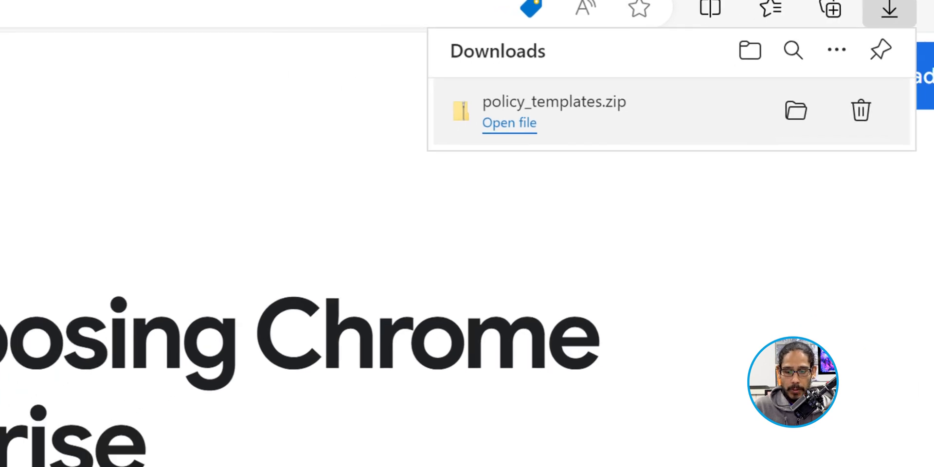
left_click(642, 169)
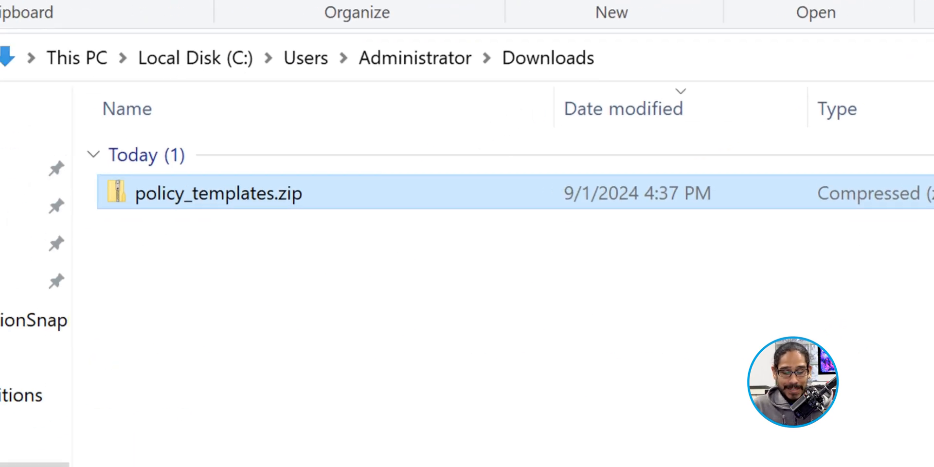
right_click(242, 195)
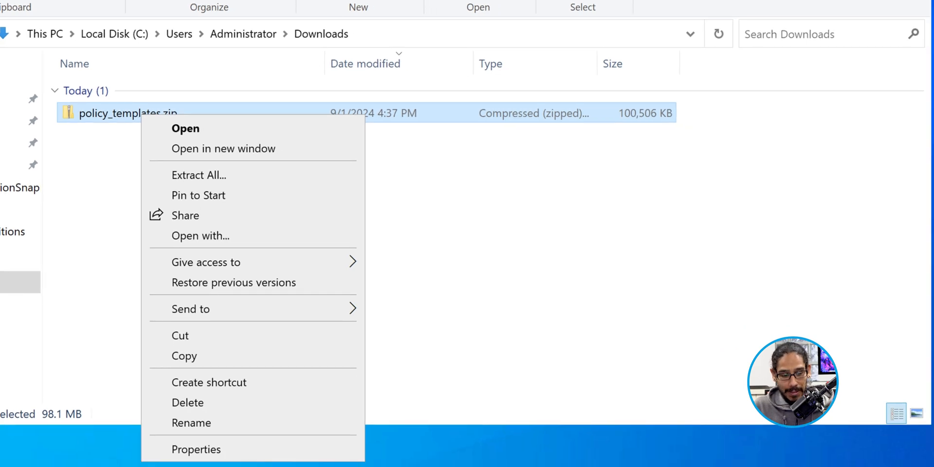
left_click(199, 175)
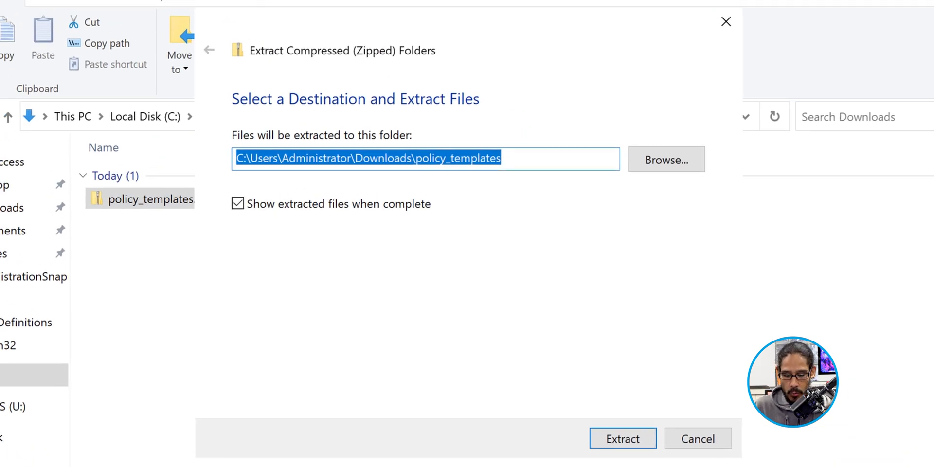
key("Return")
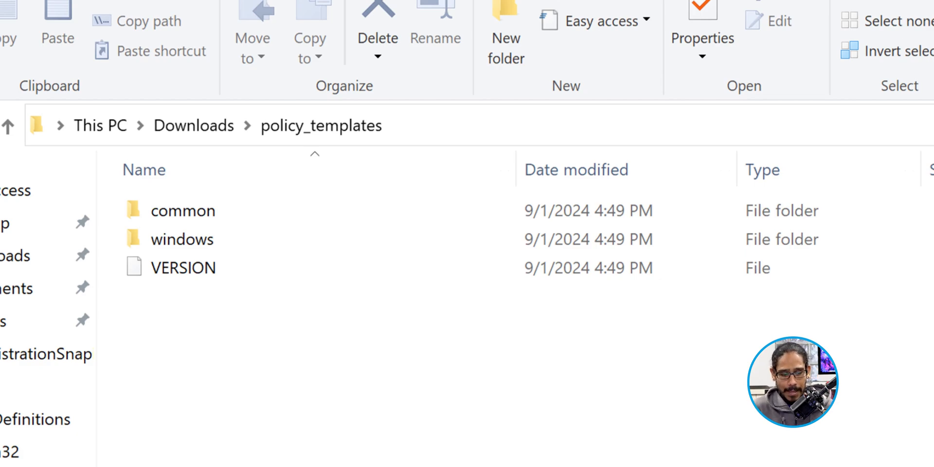
Copy chrome.admx and google.admx from the extracted windows\admx folder into SYSVOL's PolicyDefinitions folder, replacing the existing files.
double_click(182, 239)
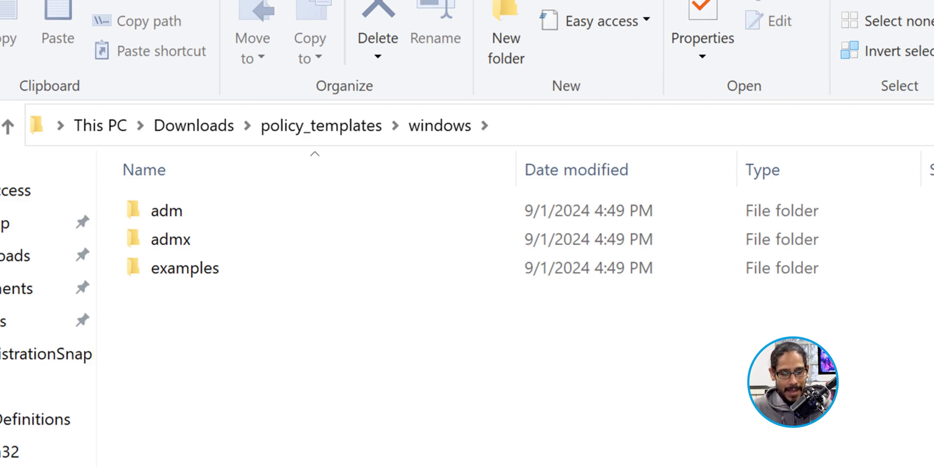
double_click(171, 239)
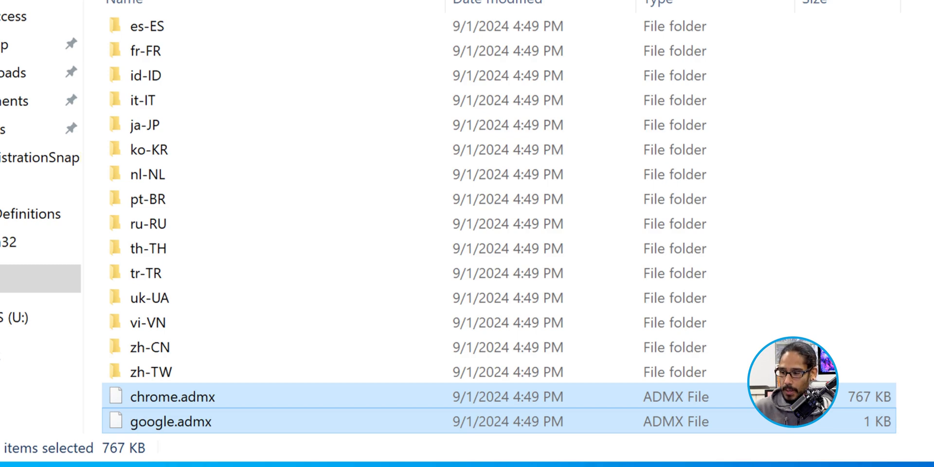
right_click(223, 398)
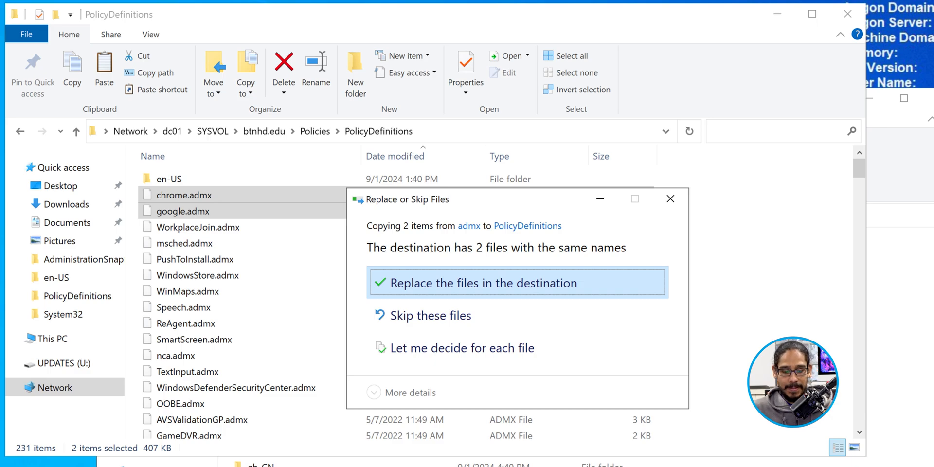
key("Return")
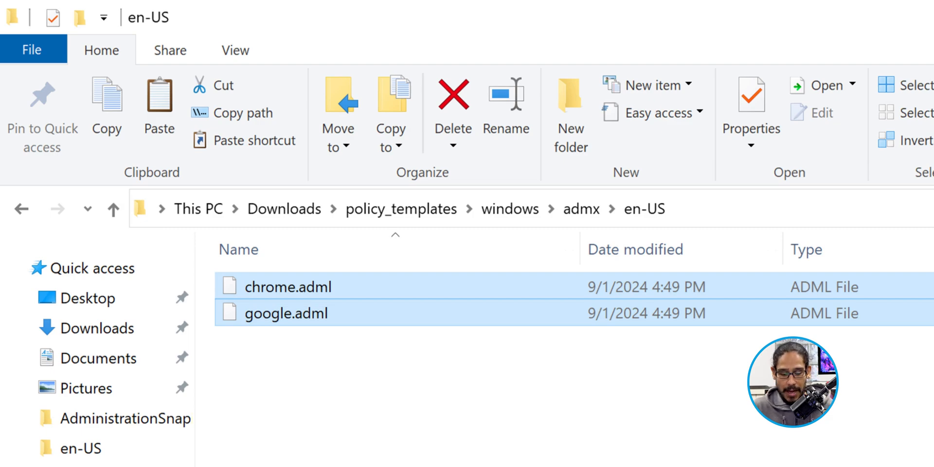
Copy chrome.adml and google.adml from the extracted en-US folder into PolicyDefinitions\en-US, replacing the existing files.
right_click(388, 318)
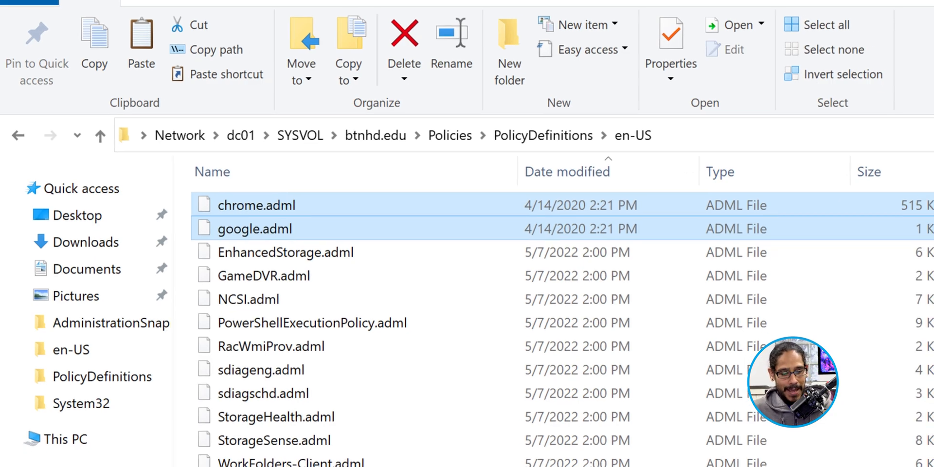
left_click(145, 45)
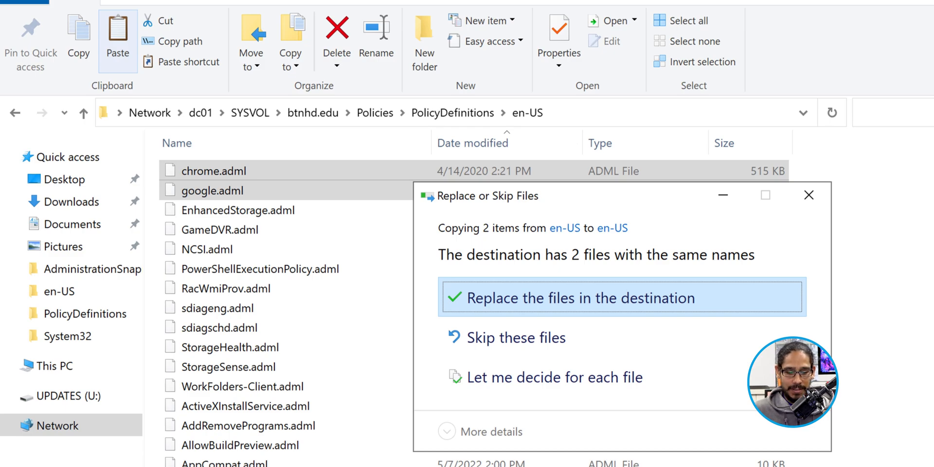
key("Return")
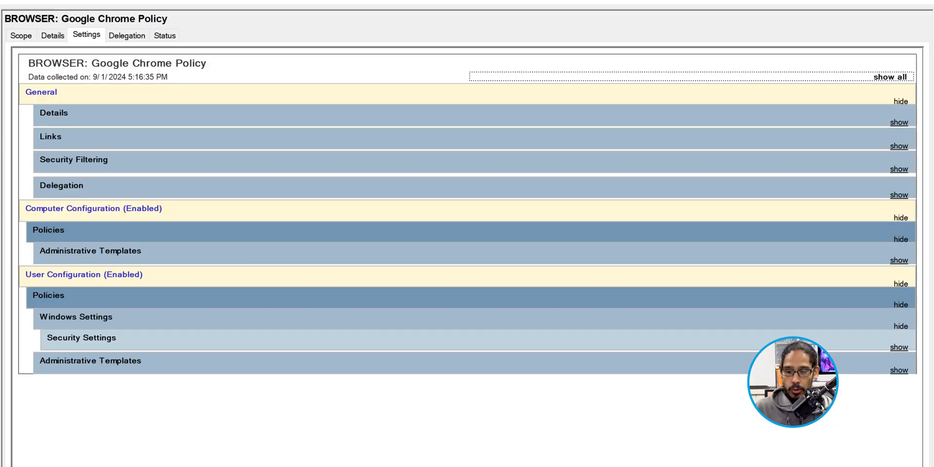
Expand all sections of the BROWSER: Google Chrome Policy settings report and open that policy for editing.
left_click(890, 77)
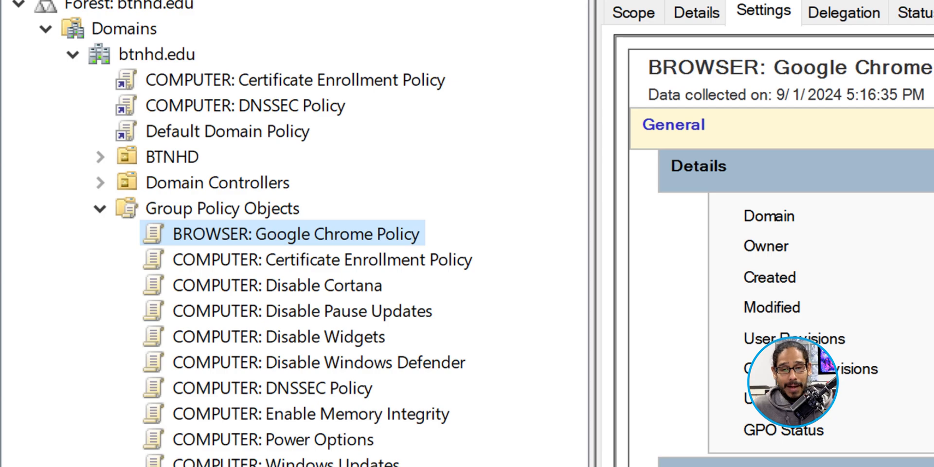
right_click(370, 234)
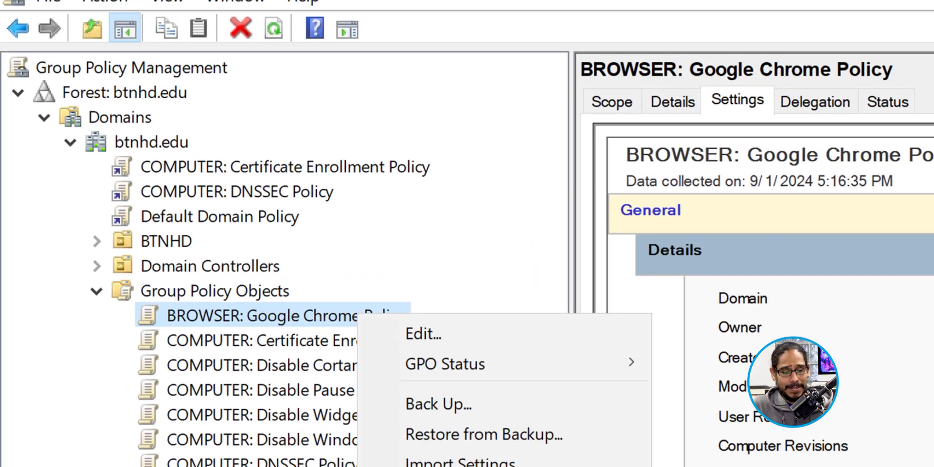
left_click(362, 101)
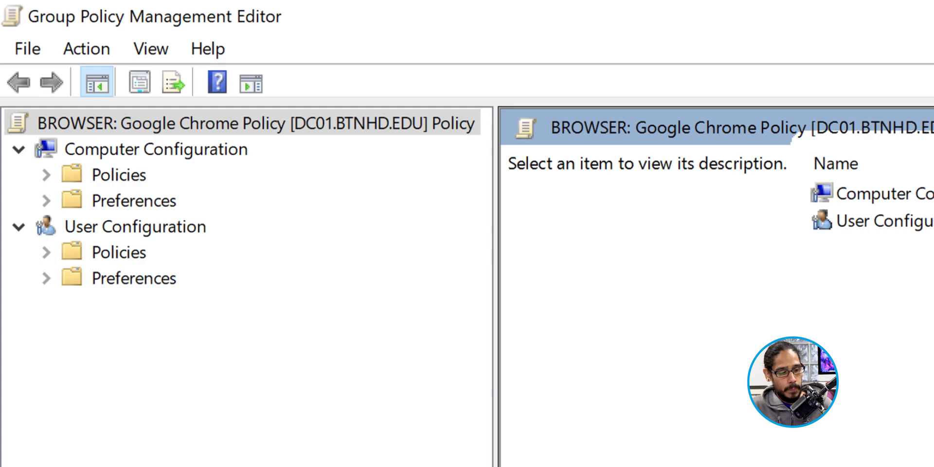
Browse the policy to Computer Configuration > Policies > Administrative Templates > Google > Google Chrome.
left_click(156, 148)
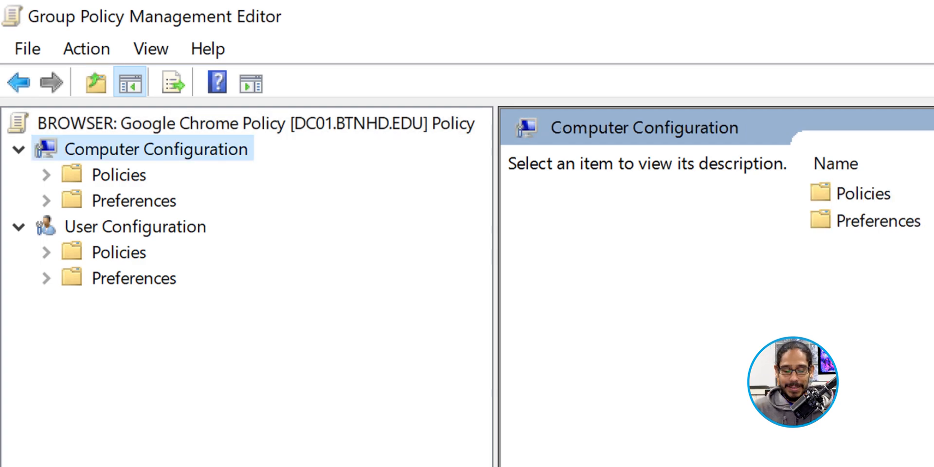
double_click(119, 175)
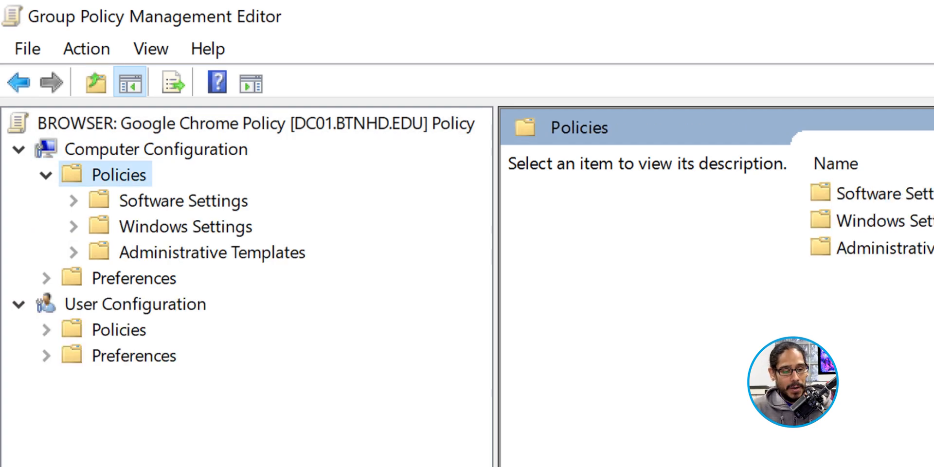
double_click(212, 253)
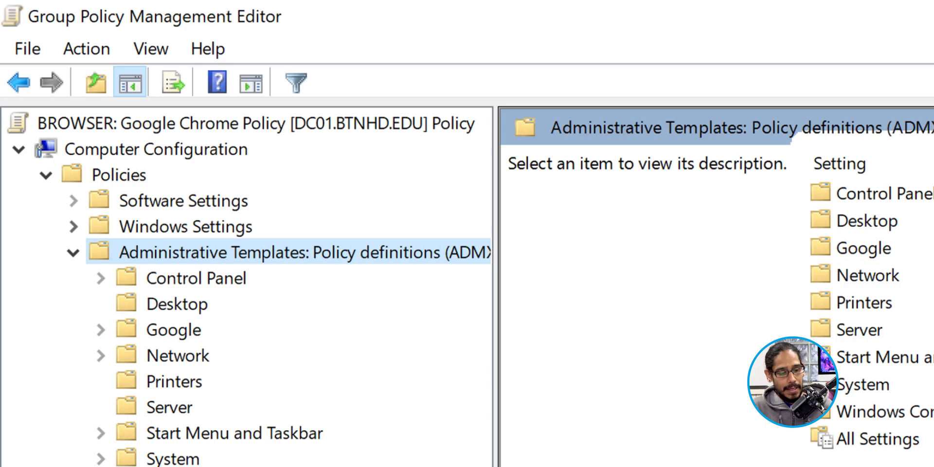
double_click(174, 331)
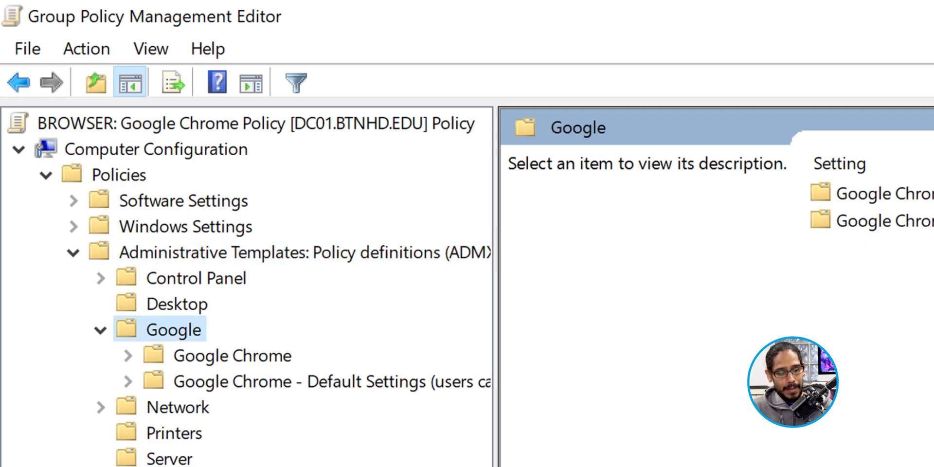
double_click(232, 356)
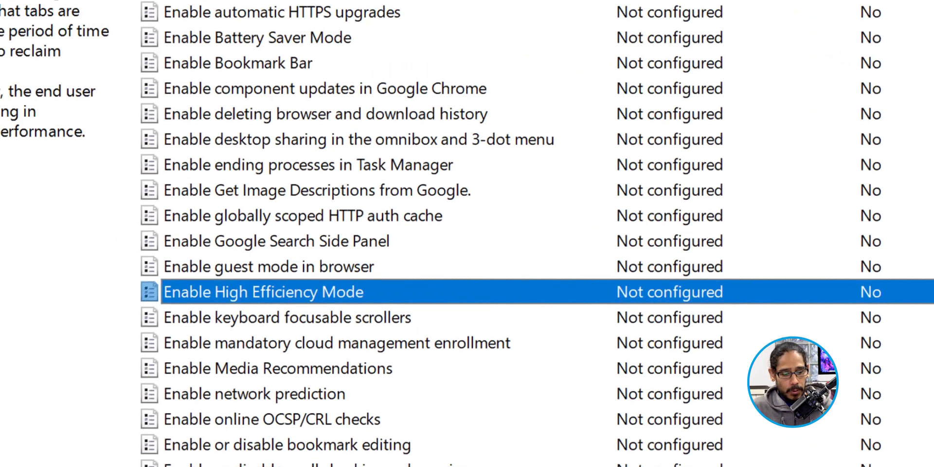
Set the Enable High Efficiency Mode policy to Enabled and apply it.
key("Return")
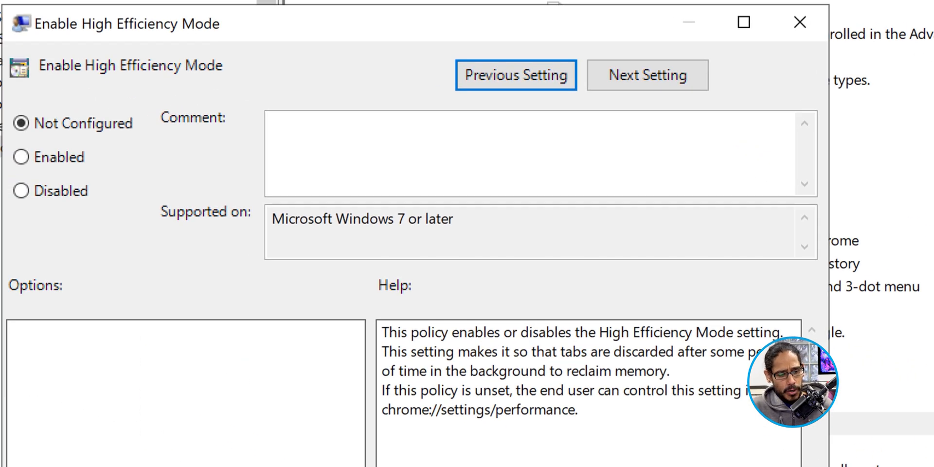
left_click(21, 157)
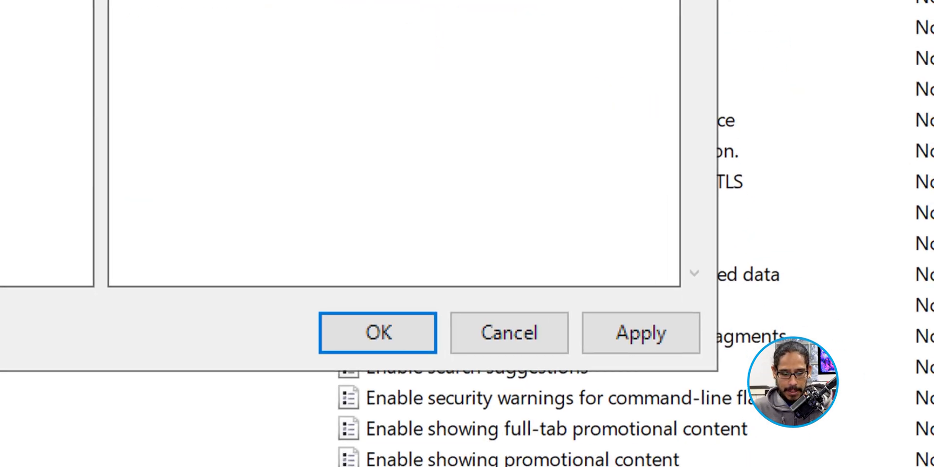
left_click(636, 325)
left_click(370, 317)
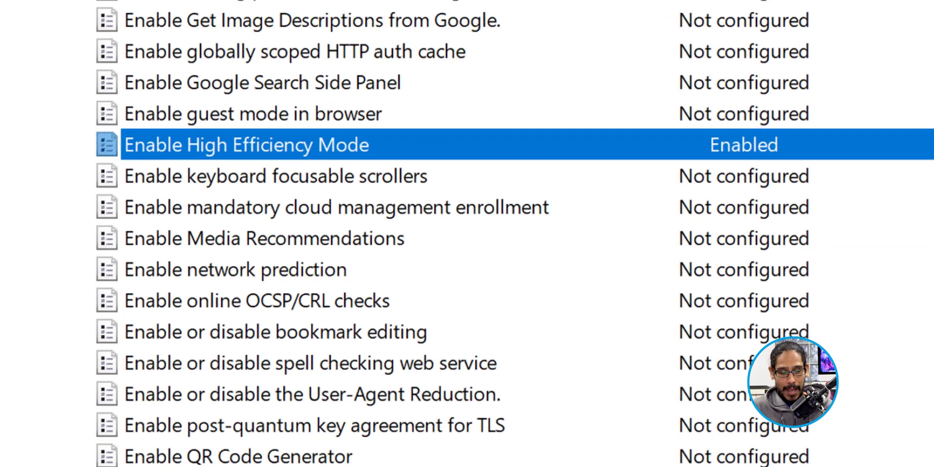